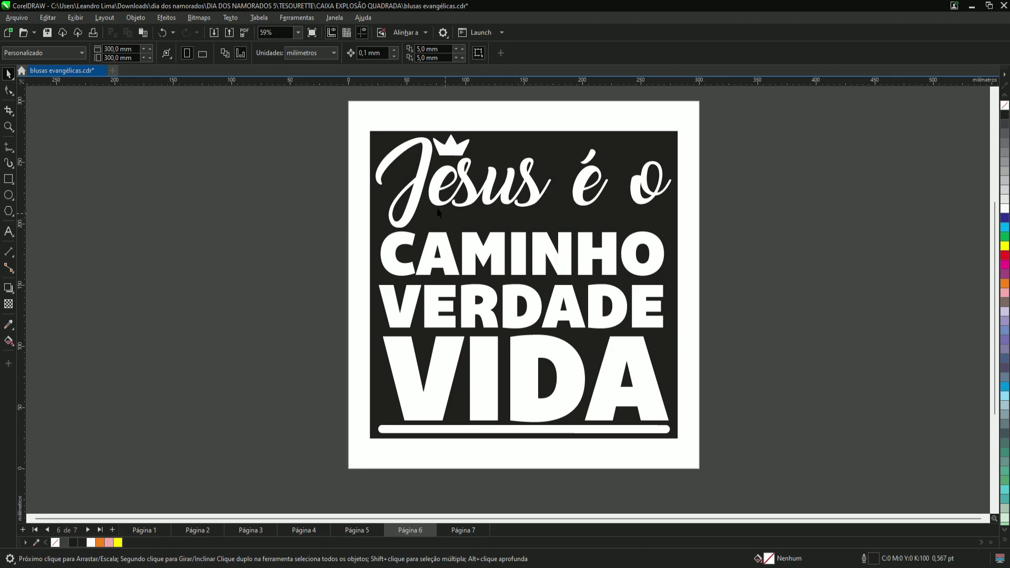
Mirror the lettering design horizontally, trying a vertical flip and reverting it.
{"action": "left_click", "coordinate": [476, 217]}
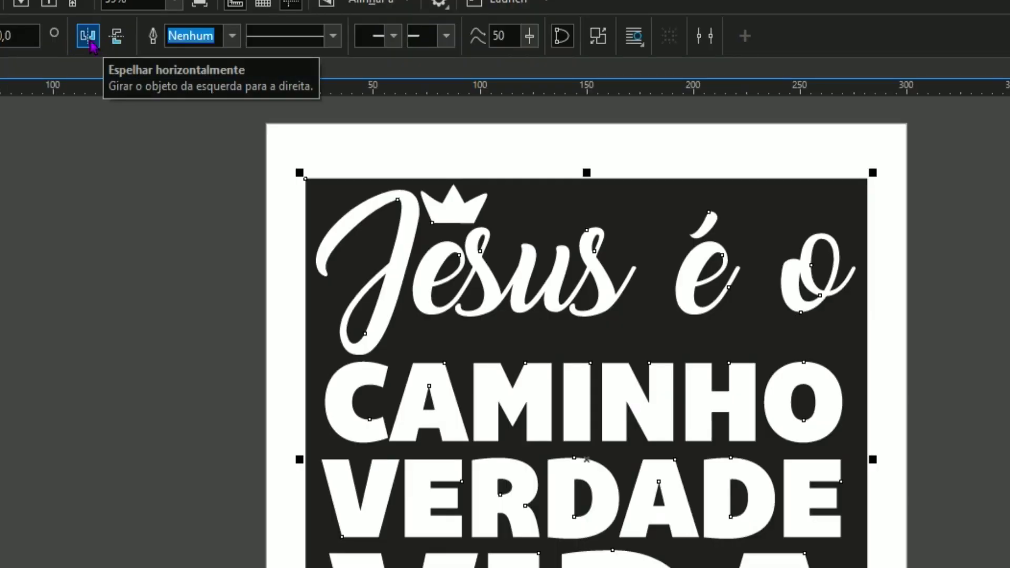
{"action": "left_click", "coordinate": [89, 42]}
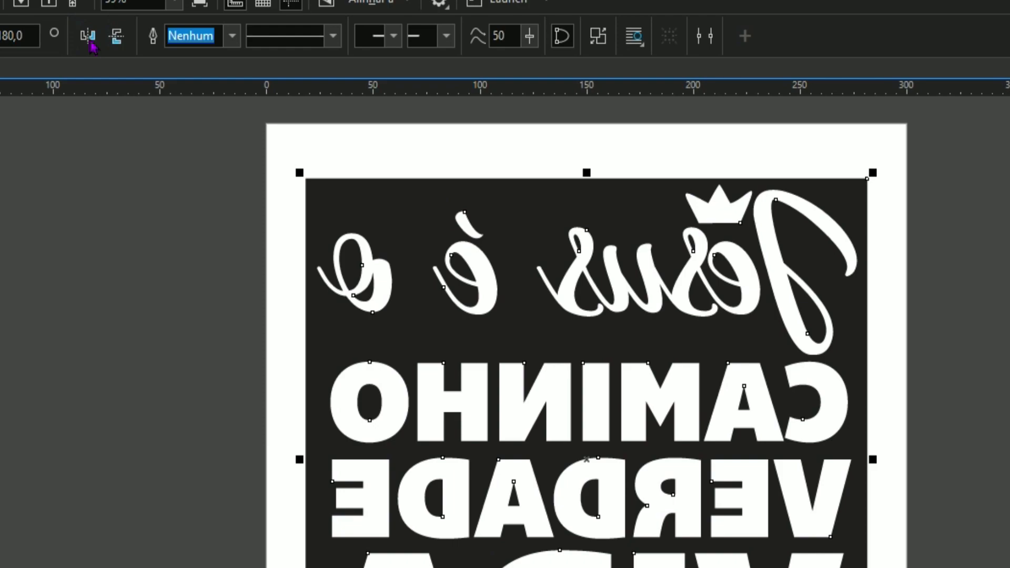
{"action": "left_click", "coordinate": [116, 40]}
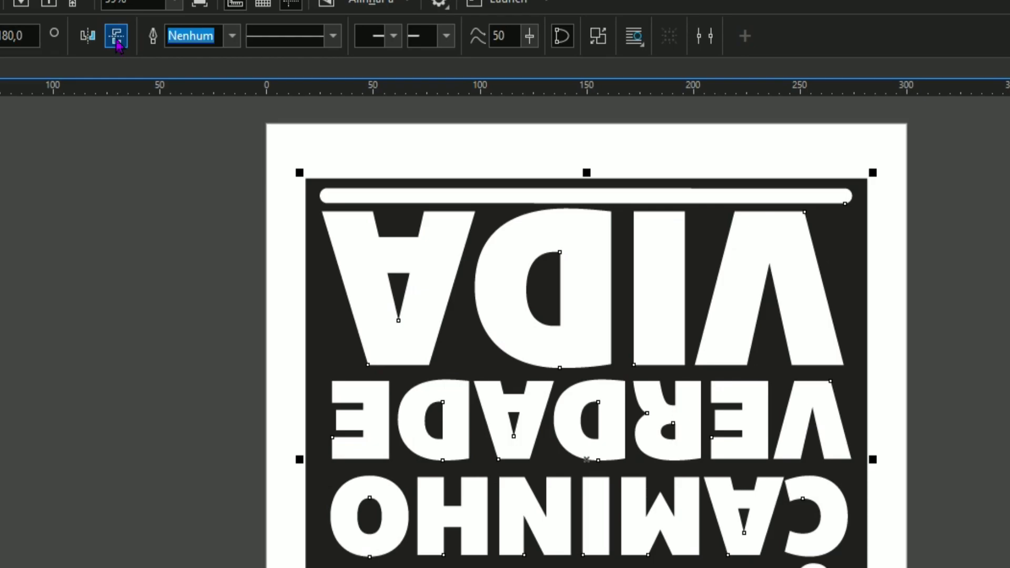
{"action": "left_click", "coordinate": [116, 39]}
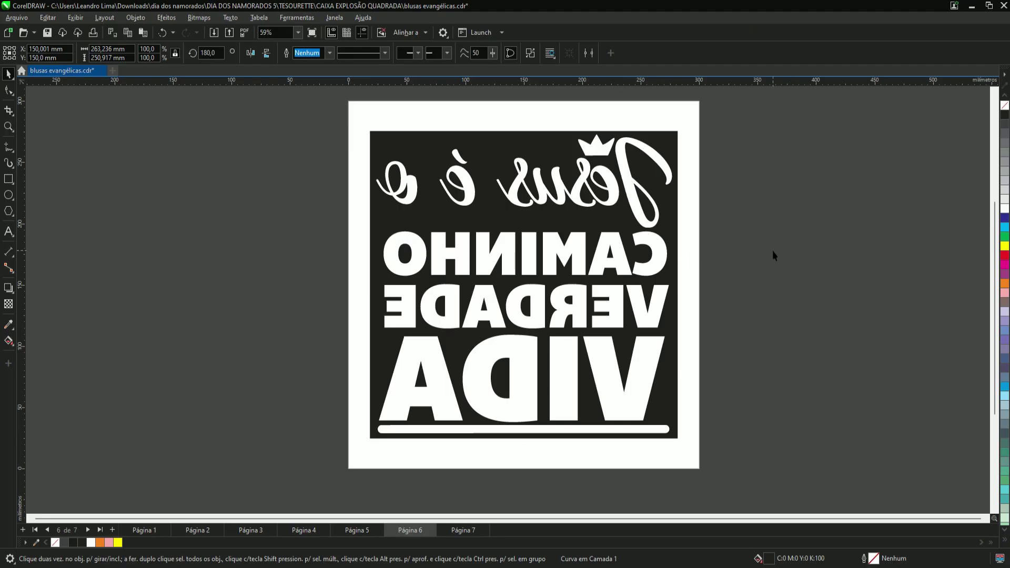
{"action": "left_click", "coordinate": [772, 251]}
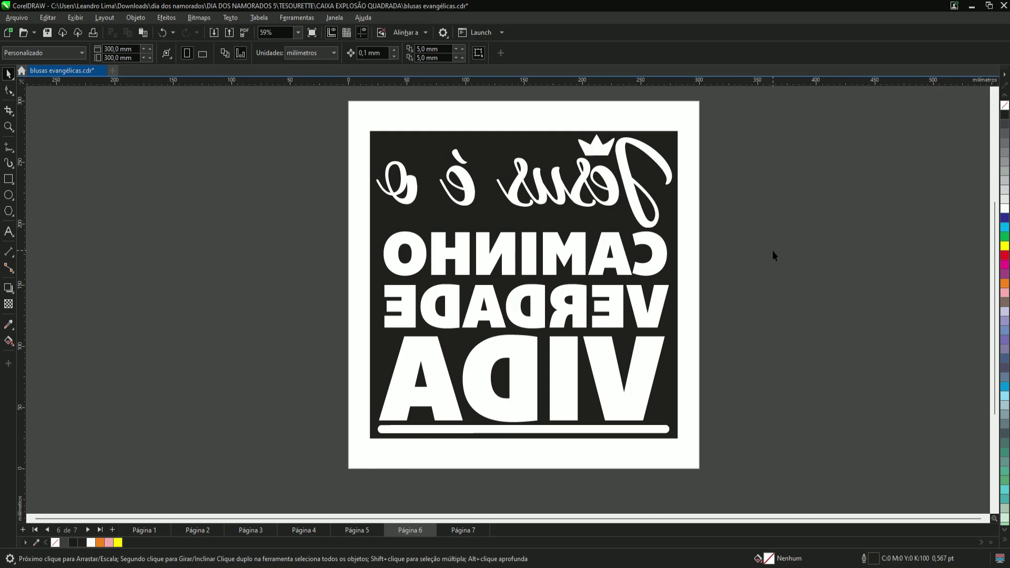
Start saving a copy of the drawing under the file name "jesus caminho".
{"action": "scroll", "coordinate": [777, 257], "scroll_direction": "down", "scroll_amount": 1}
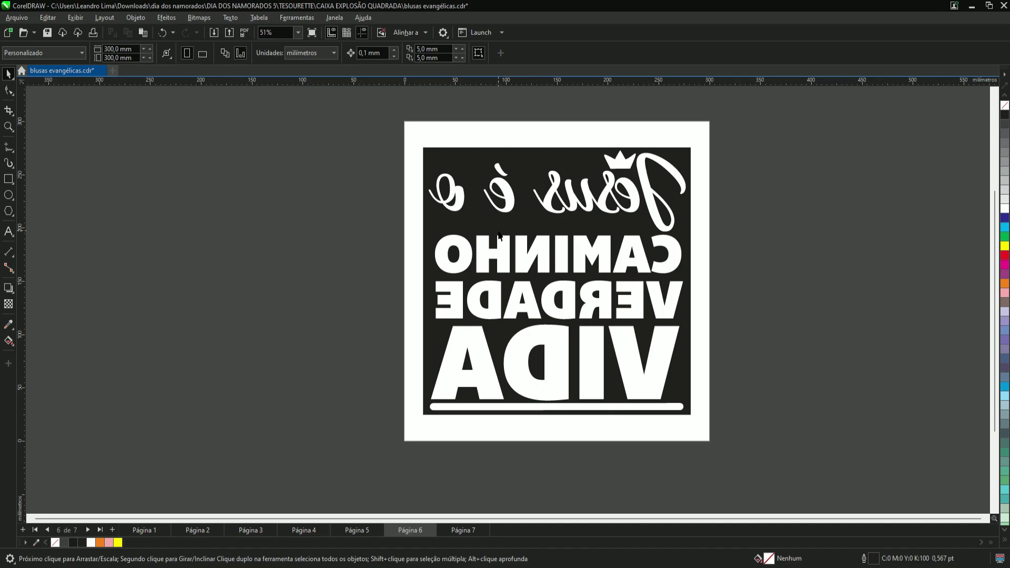
{"action": "left_click", "coordinate": [24, 20]}
{"action": "left_click", "coordinate": [40, 136]}
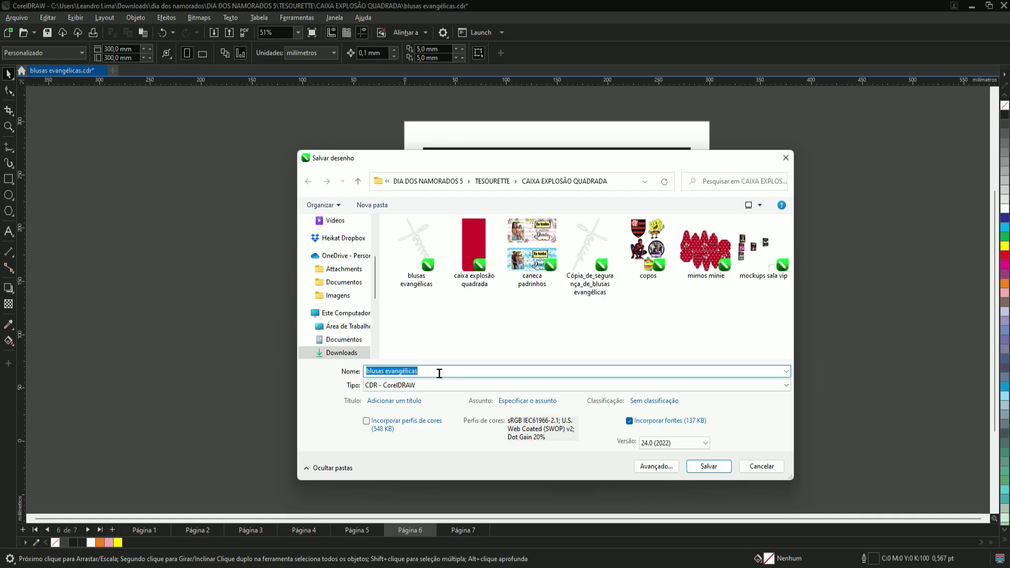
{"action": "type", "text": "jesu"}
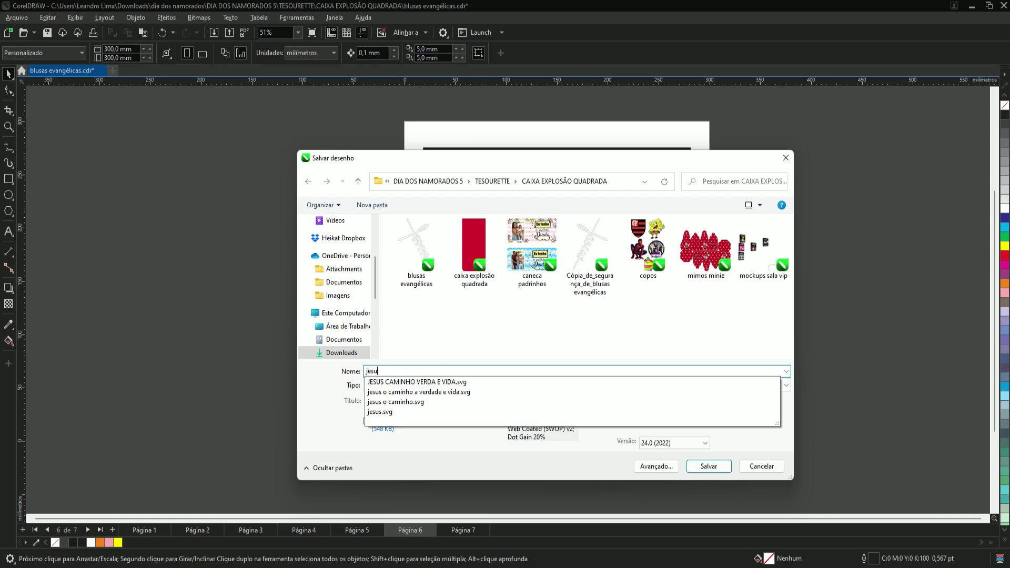
{"action": "type", "text": "s caminh"}
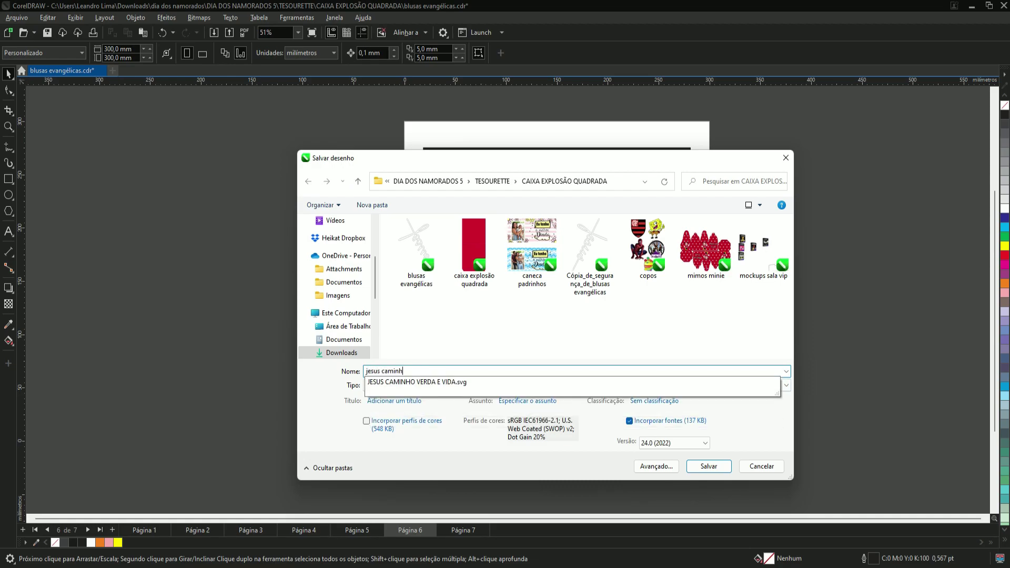
{"action": "type", "text": "o"}
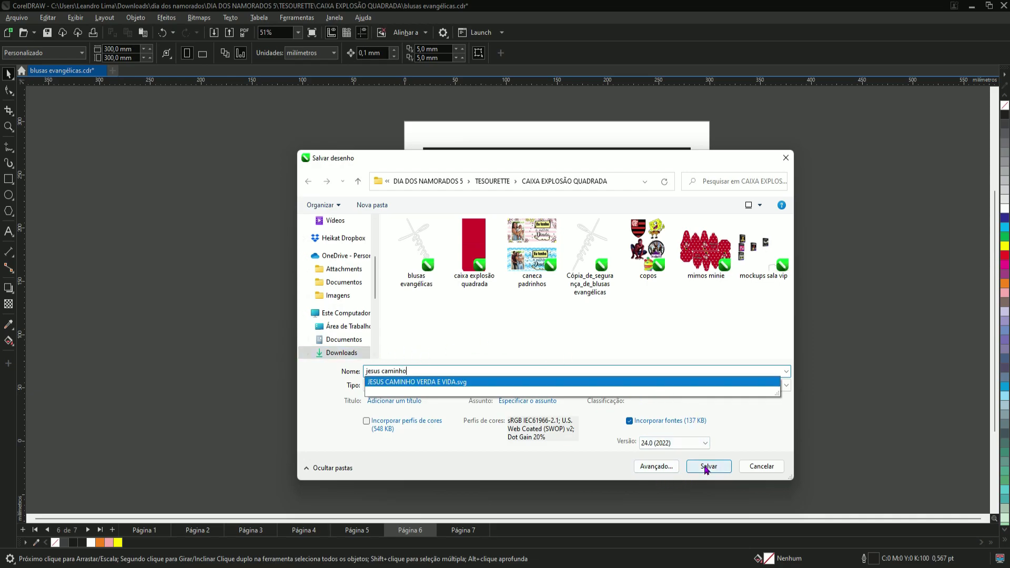
{"action": "left_click", "coordinate": [734, 420]}
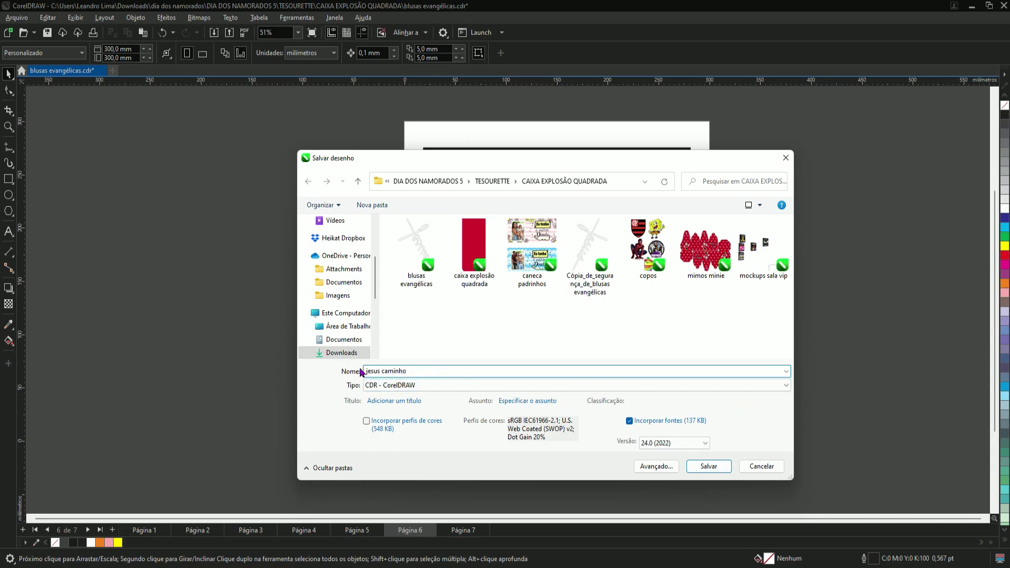
Set the file type to SVG - Scalable Vector Graphics and save the copy with the existing SVG export settings.
{"action": "left_click", "coordinate": [422, 386]}
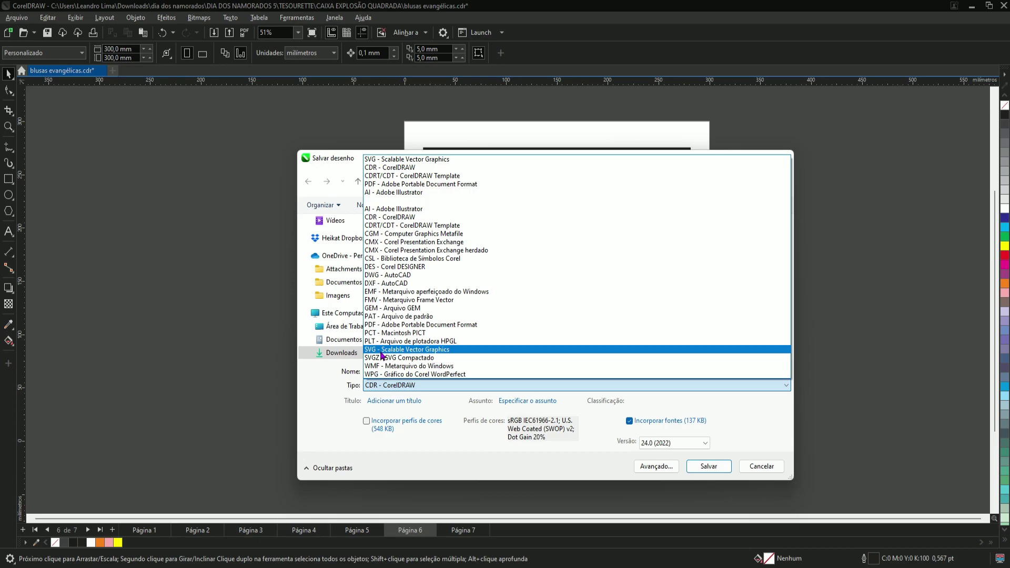
{"action": "left_click", "coordinate": [392, 350]}
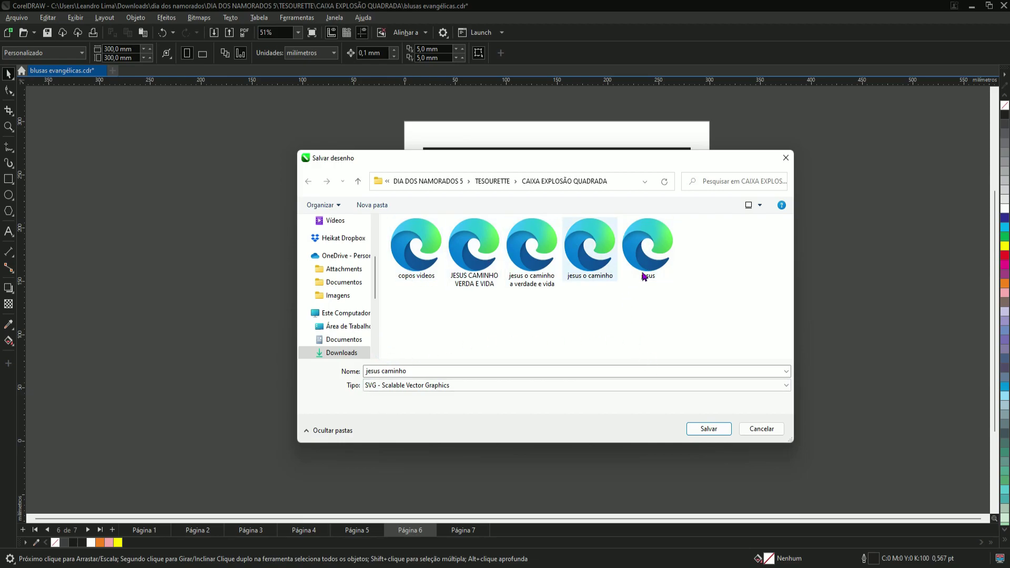
{"action": "left_click", "coordinate": [728, 437]}
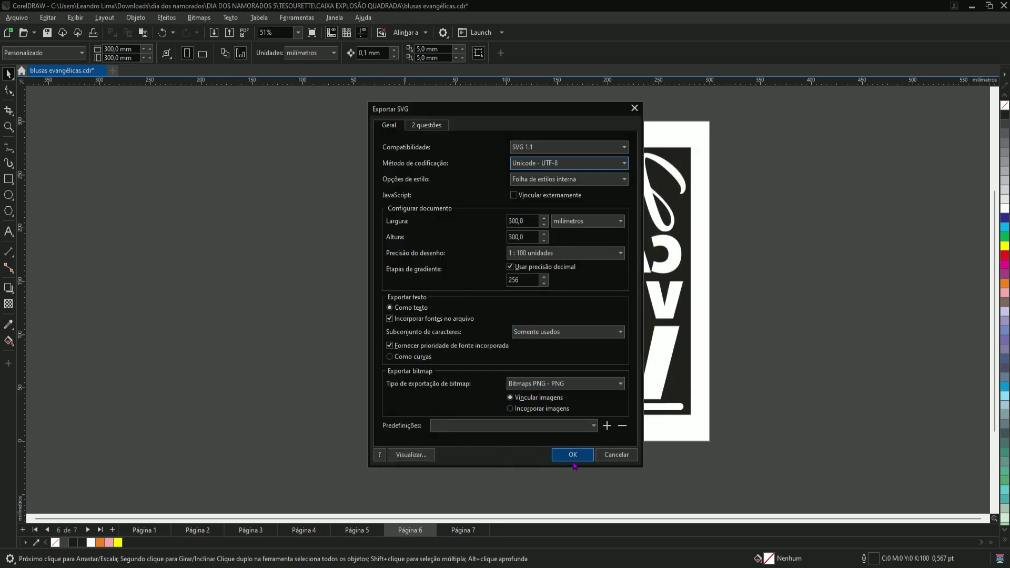
{"action": "left_click", "coordinate": [575, 457]}
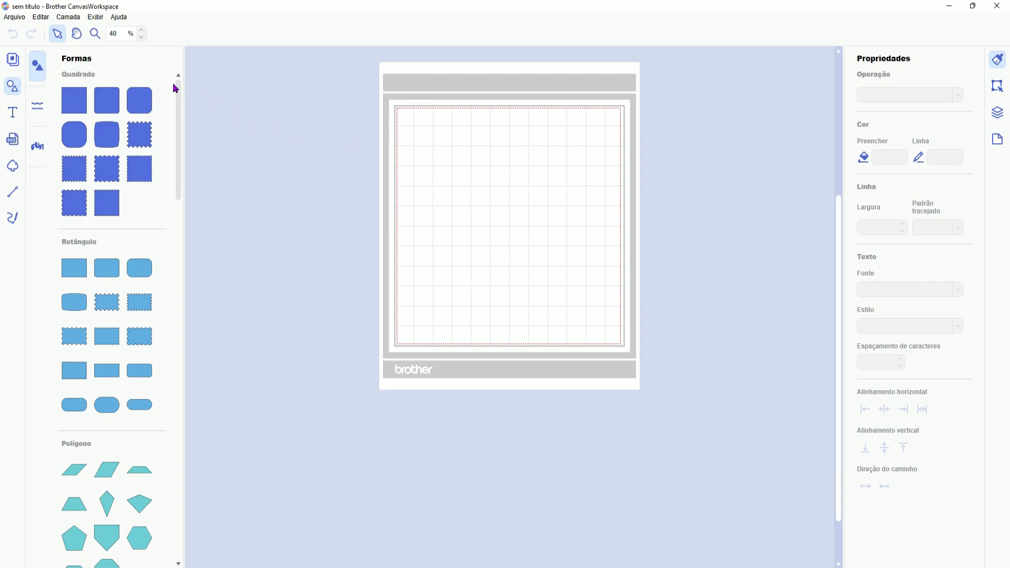
Switch to Brother CanvasWorkspace and import the recent "jesus caminho" file from the computer.
{"action": "left_click", "coordinate": [10, 20]}
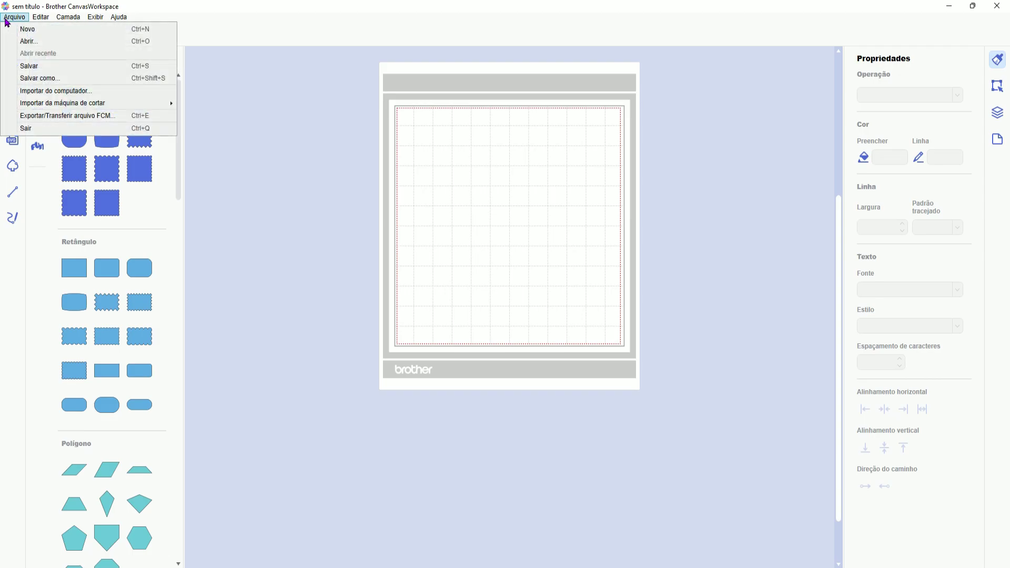
{"action": "left_click", "coordinate": [57, 93]}
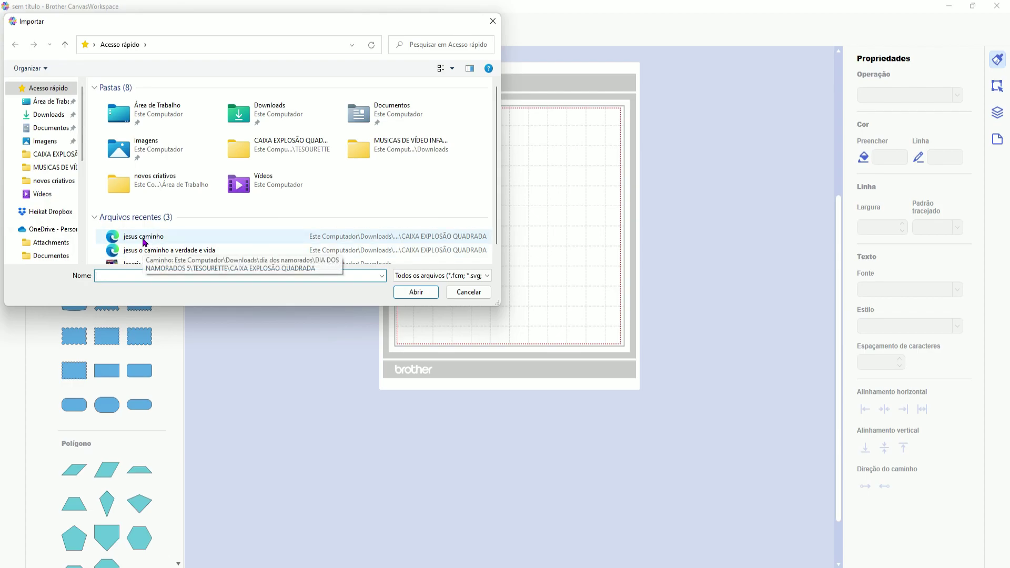
{"action": "left_click", "coordinate": [144, 239]}
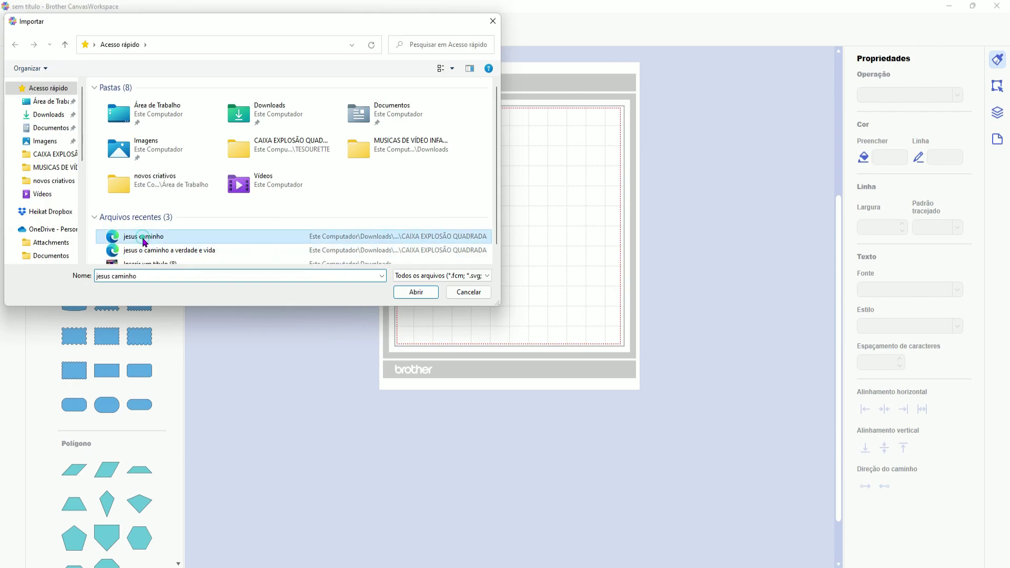
{"action": "left_click", "coordinate": [416, 293]}
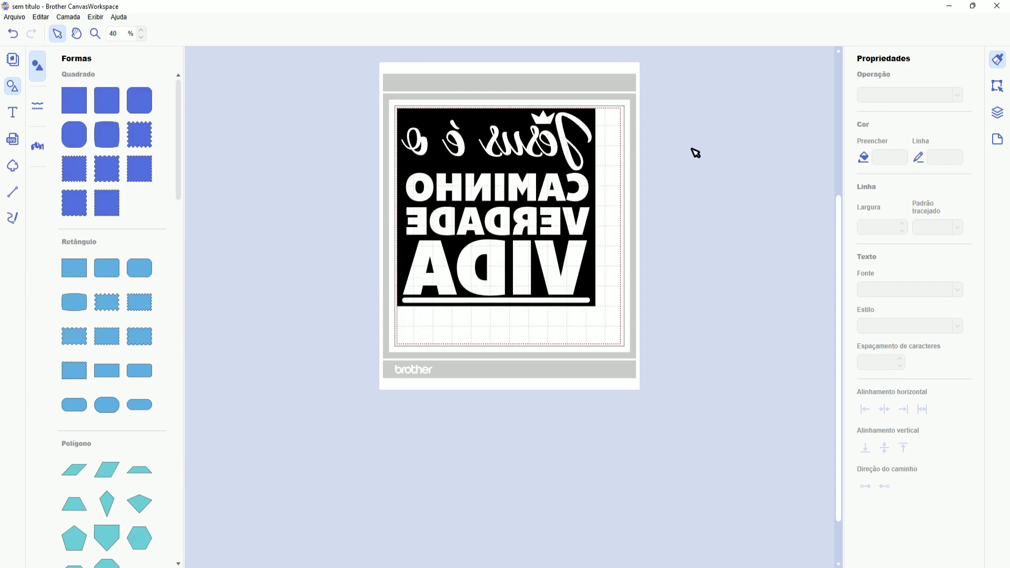
Move the imported design slightly down and to the right within the mat's cutting area, then deselect it.
{"action": "left_click", "coordinate": [467, 125]}
{"action": "left_click_drag", "start_coordinate": [471, 130], "coordinate": [485, 143]}
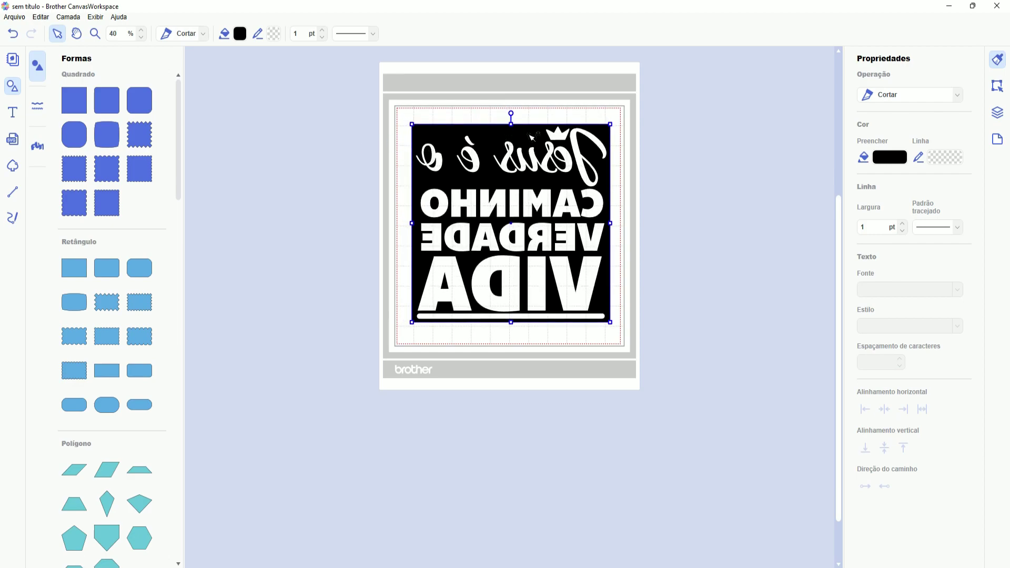
{"action": "left_click", "coordinate": [710, 158]}
Set the fill of the imported design to transparent.
{"action": "left_click", "coordinate": [505, 139]}
{"action": "left_click", "coordinate": [882, 160]}
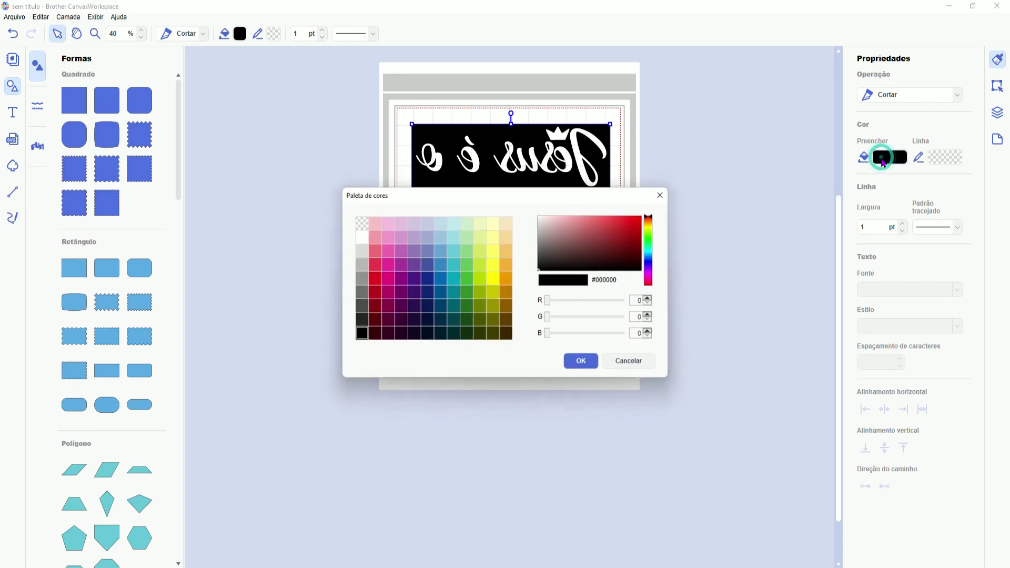
{"action": "left_click", "coordinate": [362, 225]}
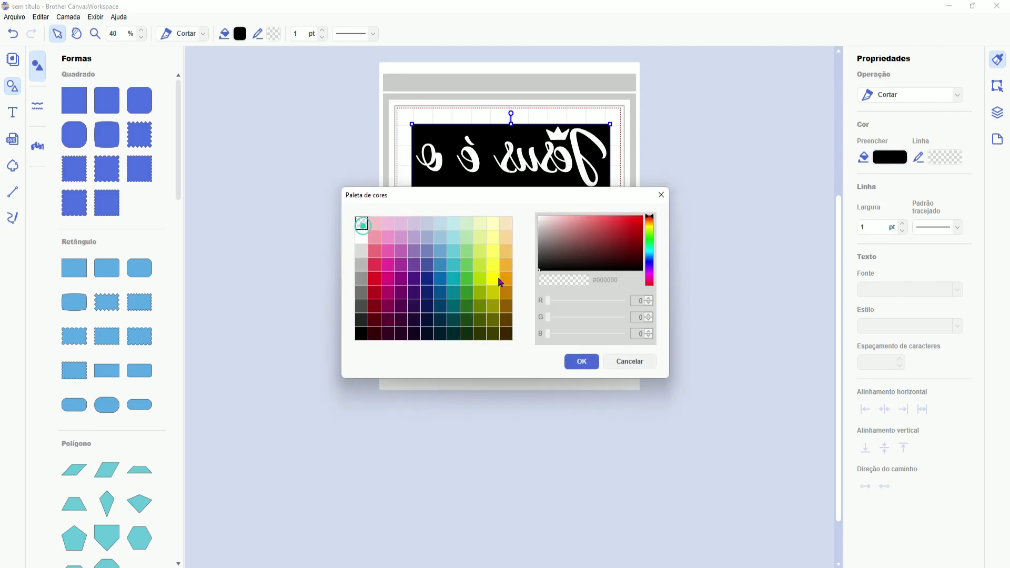
{"action": "left_click", "coordinate": [581, 361]}
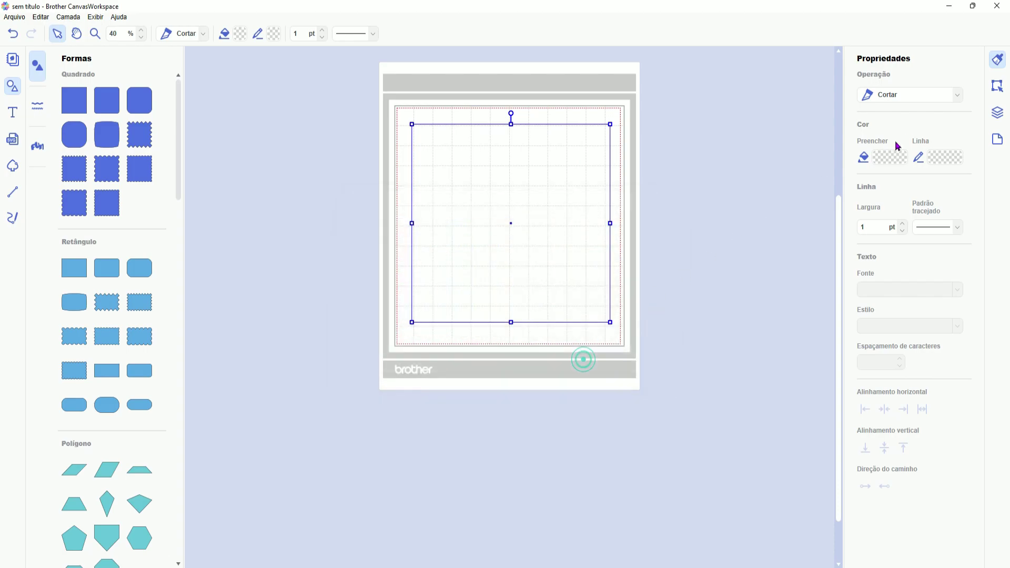
Set the design's line colour to black (#000000).
{"action": "left_click", "coordinate": [939, 157]}
{"action": "left_click", "coordinate": [360, 333]}
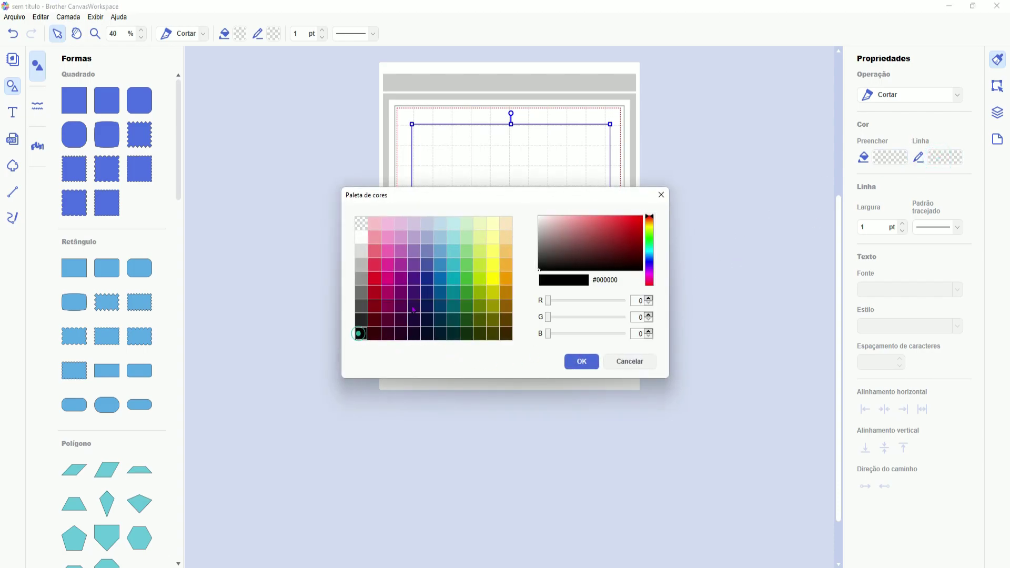
{"action": "left_click", "coordinate": [581, 361]}
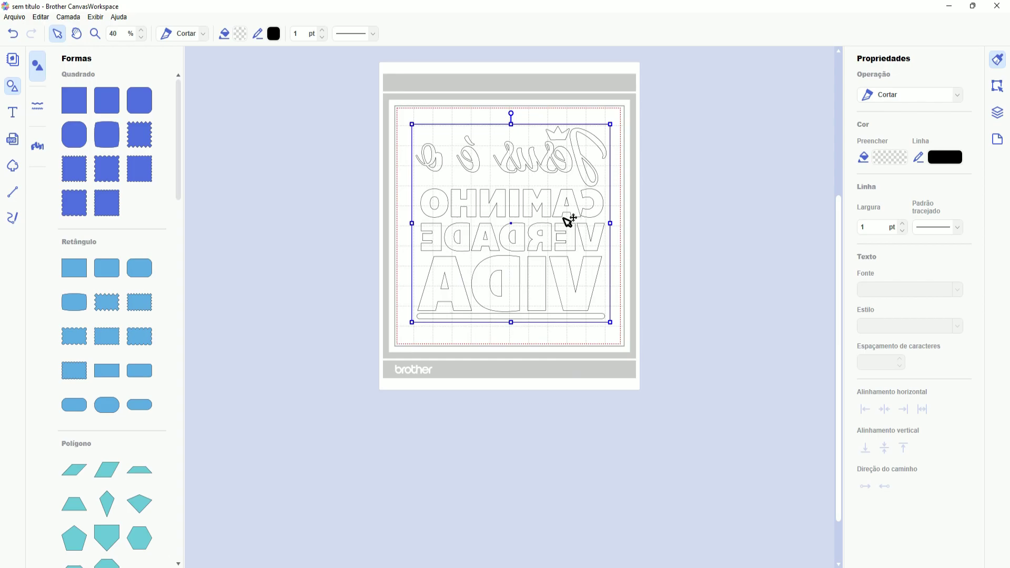
Transfer the outlined design as an FCM file to the registered cutting machine over the Internet.
{"action": "scroll", "coordinate": [505, 168], "scroll_direction": "up", "scroll_amount": 1}
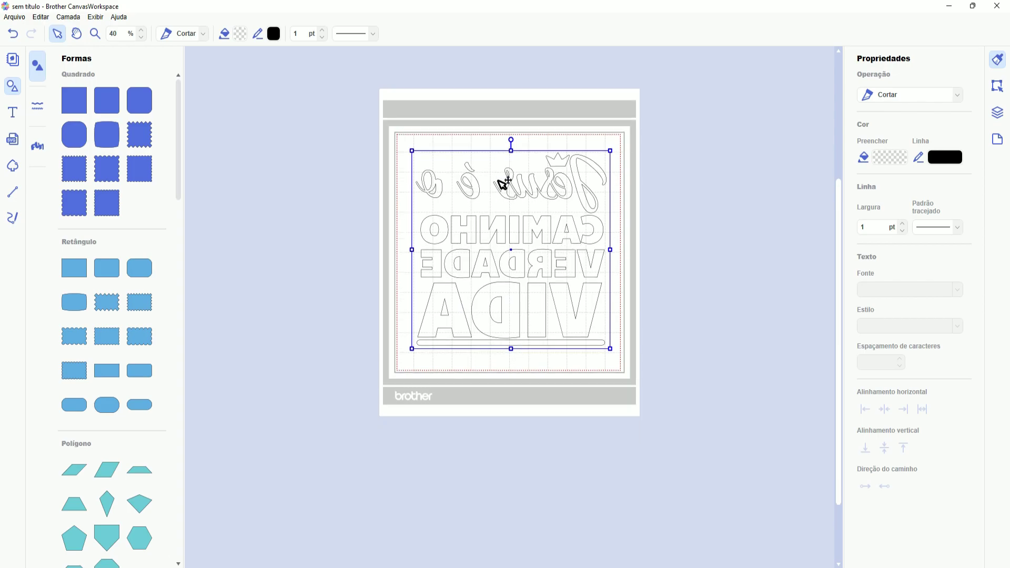
{"action": "scroll", "coordinate": [503, 182], "scroll_direction": "up", "scroll_amount": 3}
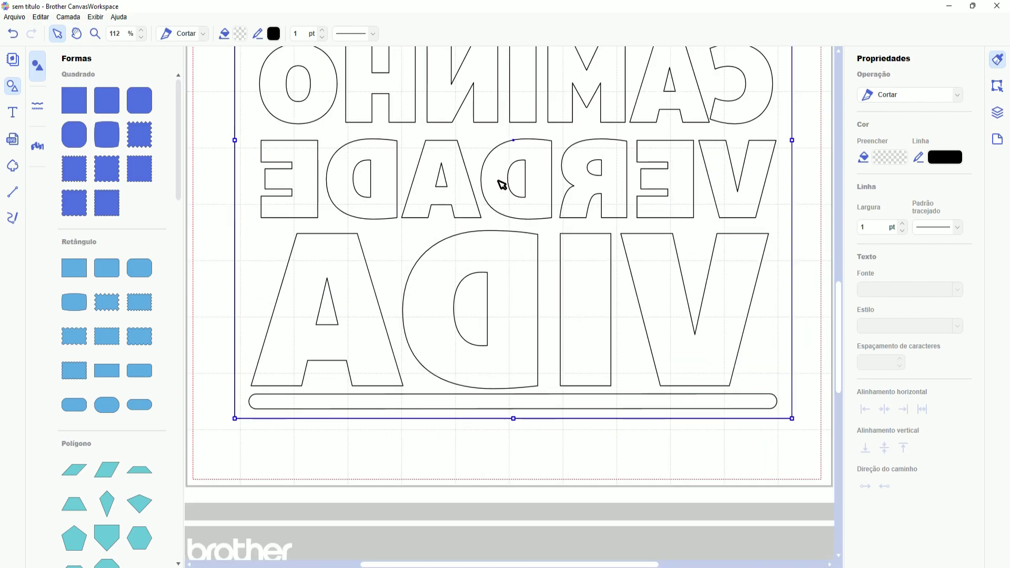
{"action": "scroll", "coordinate": [502, 184], "scroll_direction": "up", "scroll_amount": 3}
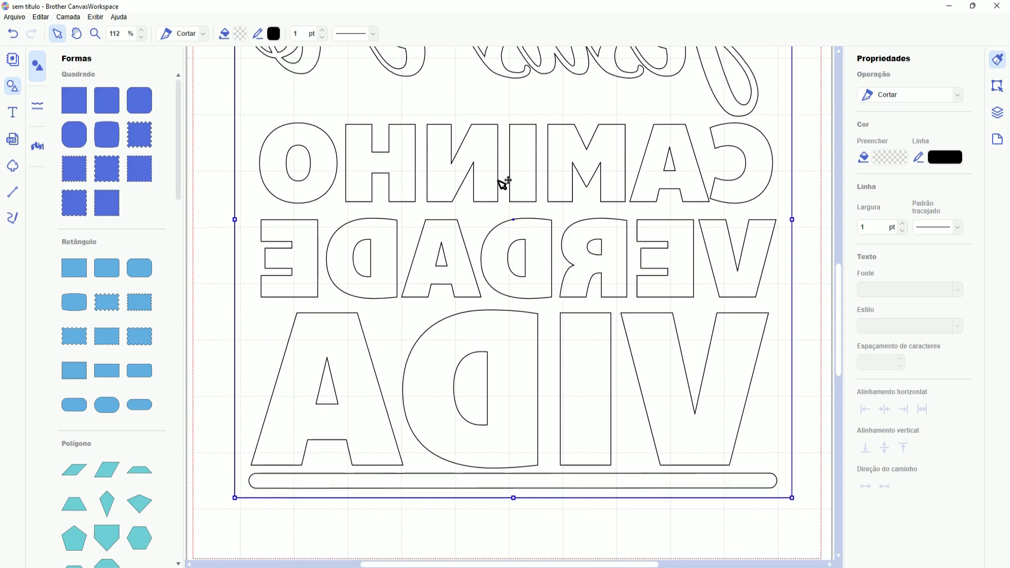
{"action": "scroll", "coordinate": [503, 182], "scroll_direction": "down", "scroll_amount": 4}
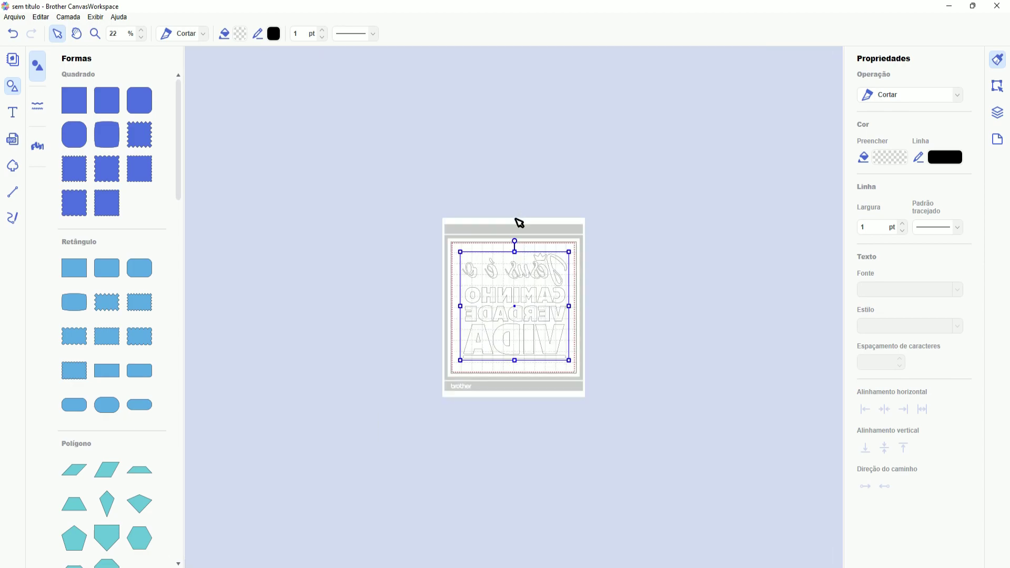
{"action": "scroll", "coordinate": [516, 219], "scroll_direction": "up", "scroll_amount": 3}
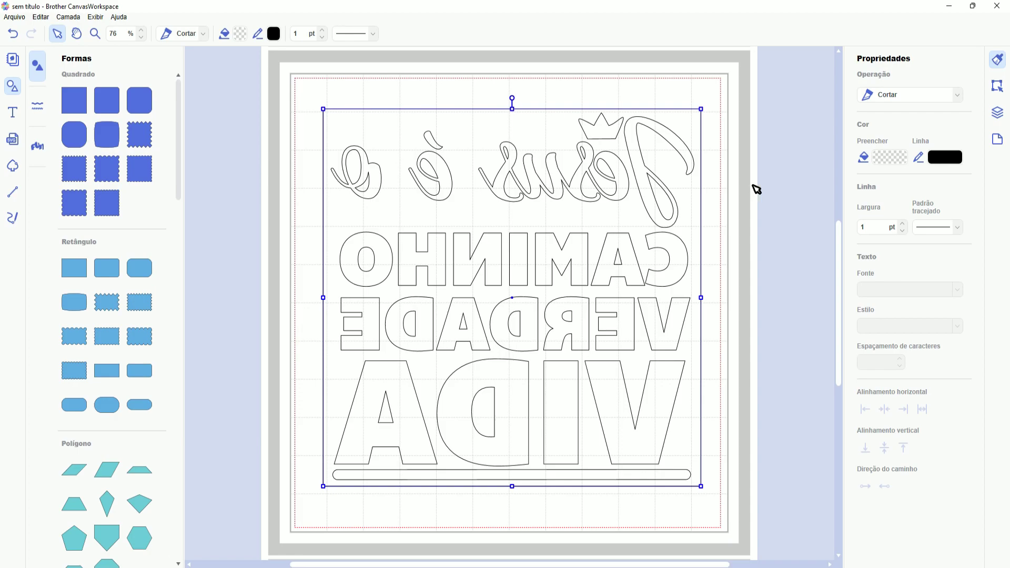
{"action": "left_click", "coordinate": [776, 184]}
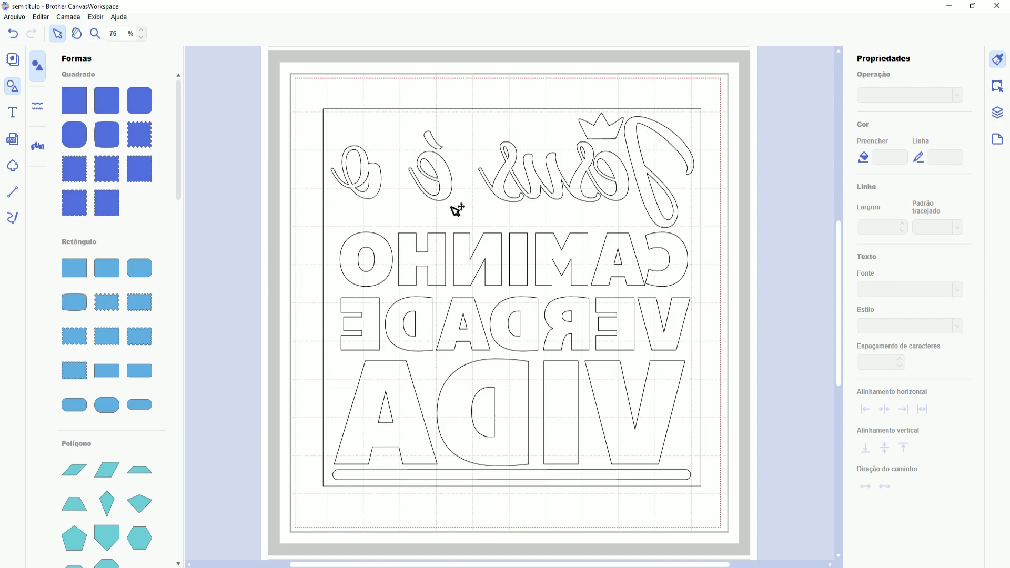
{"action": "left_click_drag", "start_coordinate": [266, 135], "coordinate": [553, 301]}
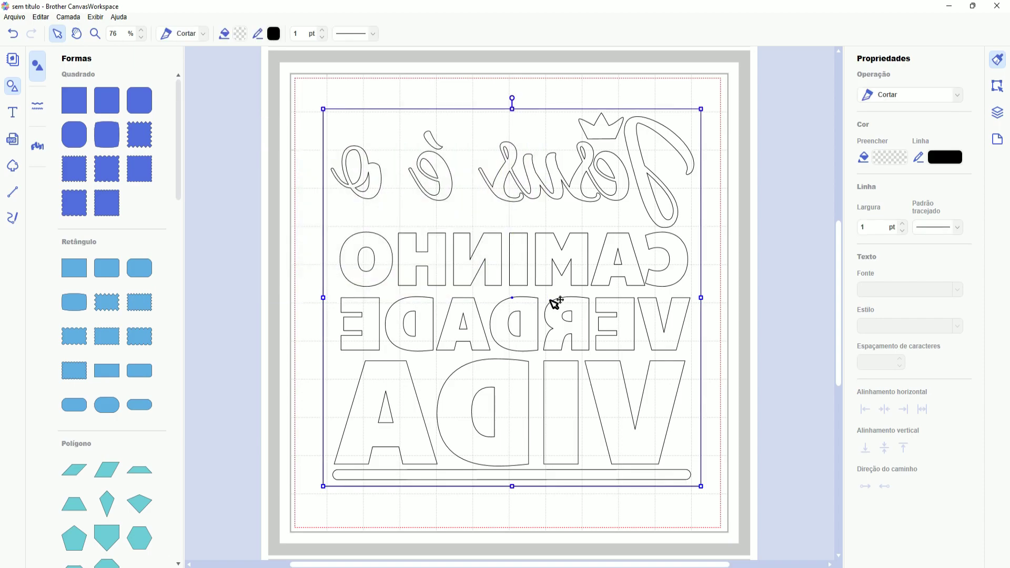
{"action": "left_click", "coordinate": [12, 22]}
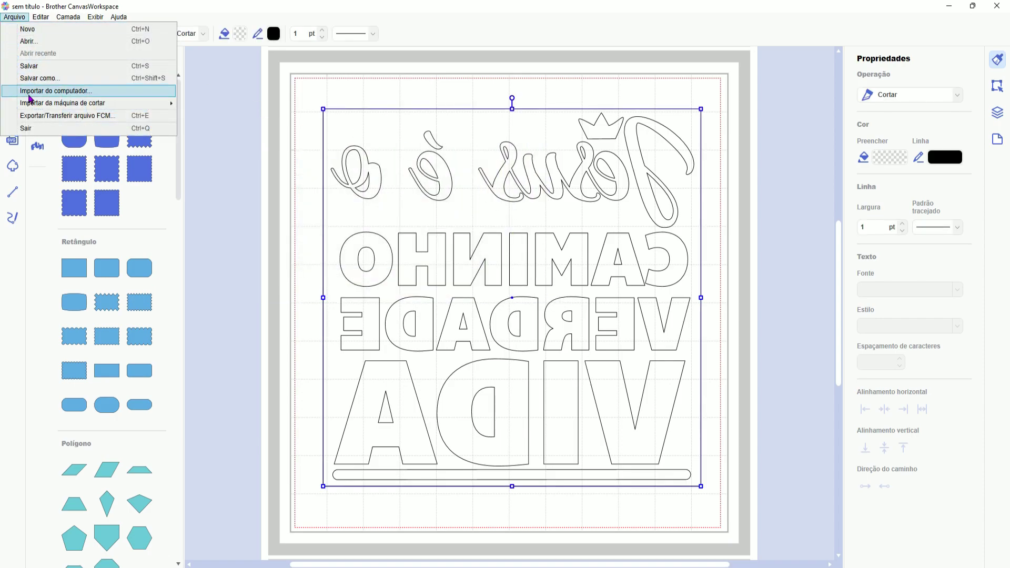
{"action": "left_click", "coordinate": [70, 117]}
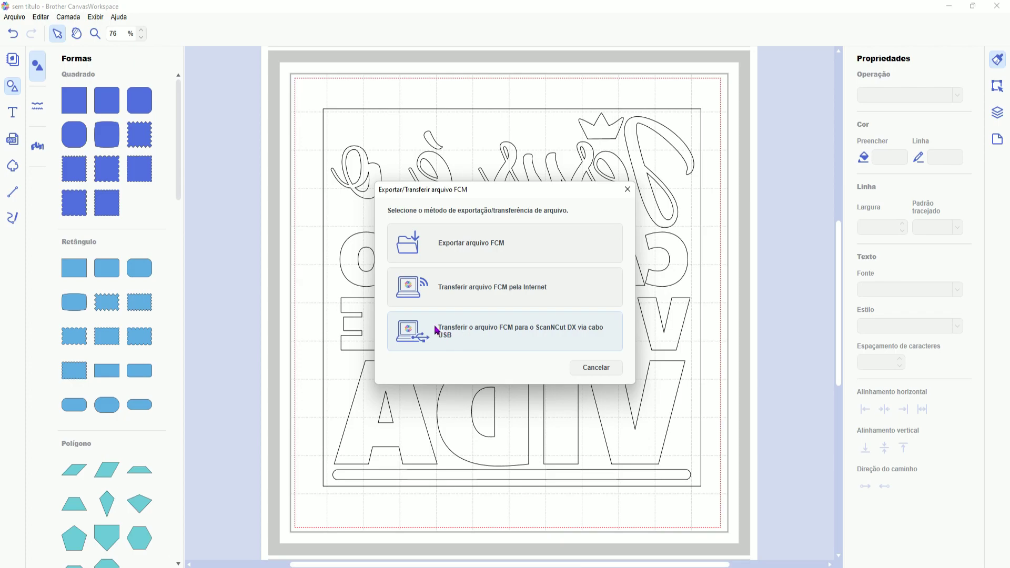
{"action": "left_click", "coordinate": [529, 286]}
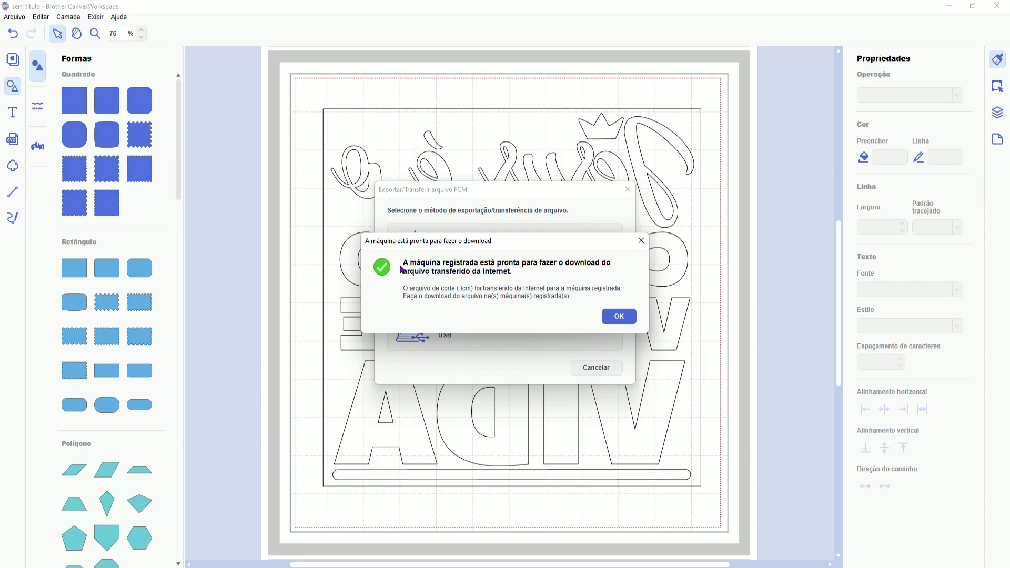
{"action": "left_click", "coordinate": [628, 319]}
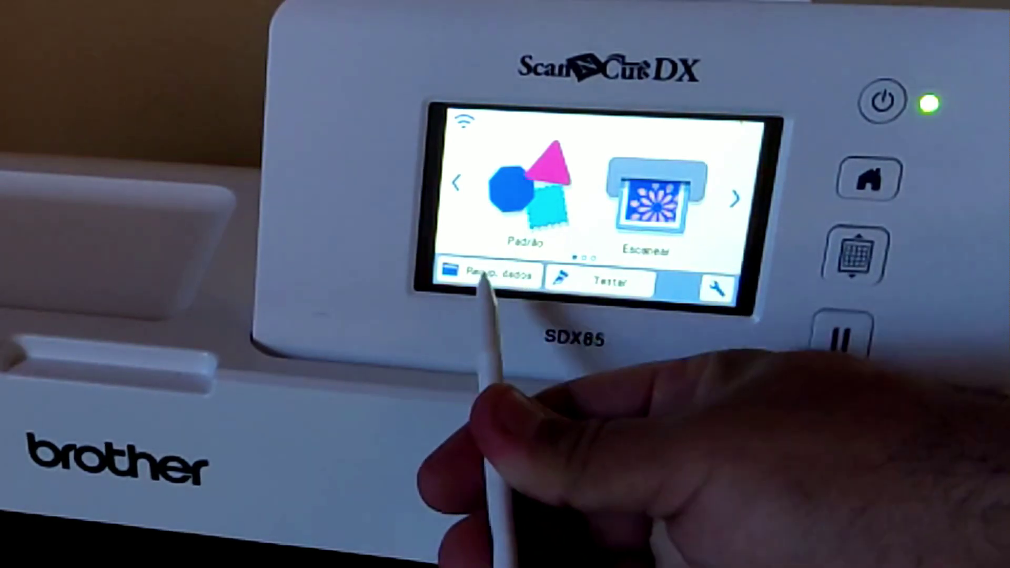
{"action": "left_click", "coordinate": [487, 274]}
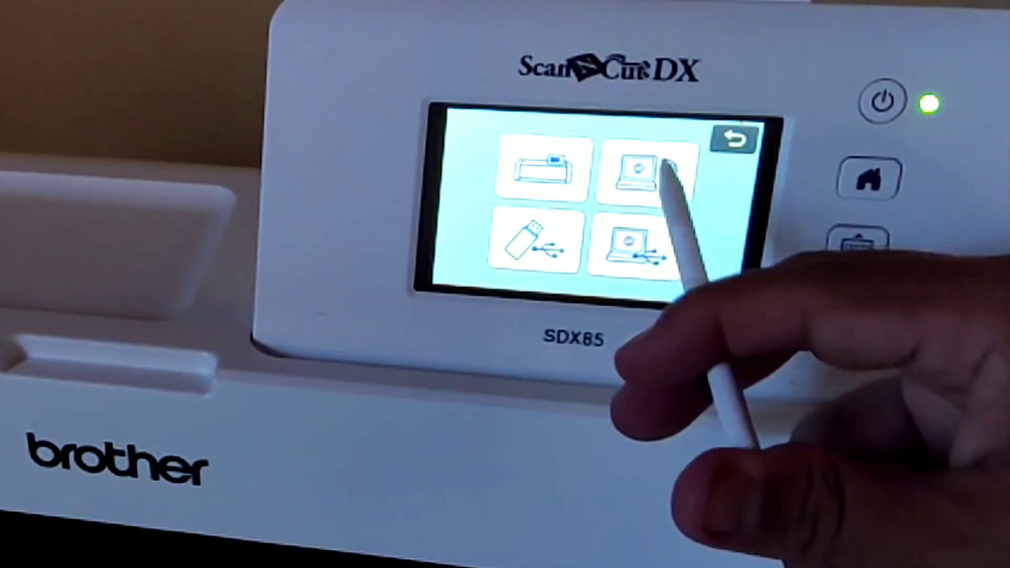
{"action": "left_click", "coordinate": [645, 176]}
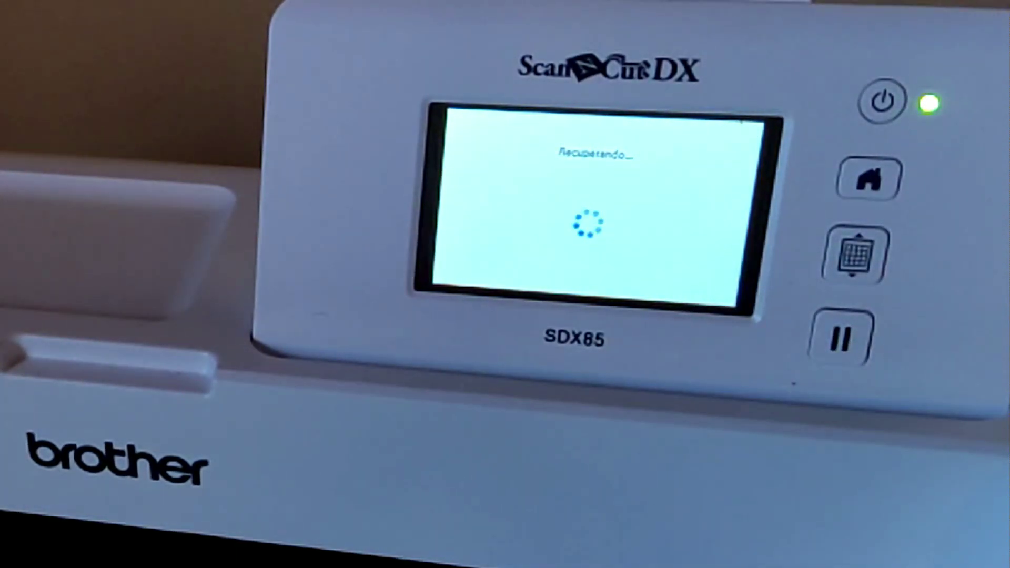